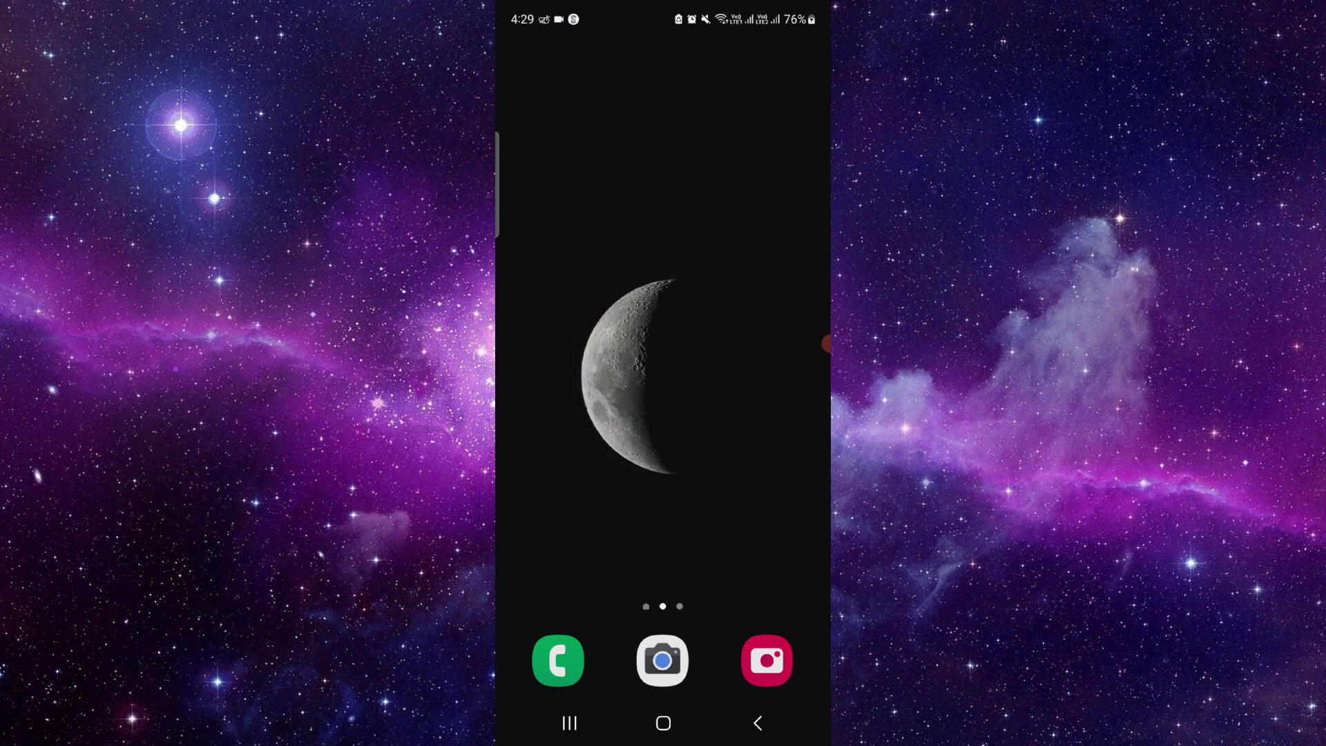
Rerun the recent 'scotiabank' Google search from the home screen search bar
{"action": "left_click_drag", "start_coordinate": [580, 373], "coordinate": [768, 373]}
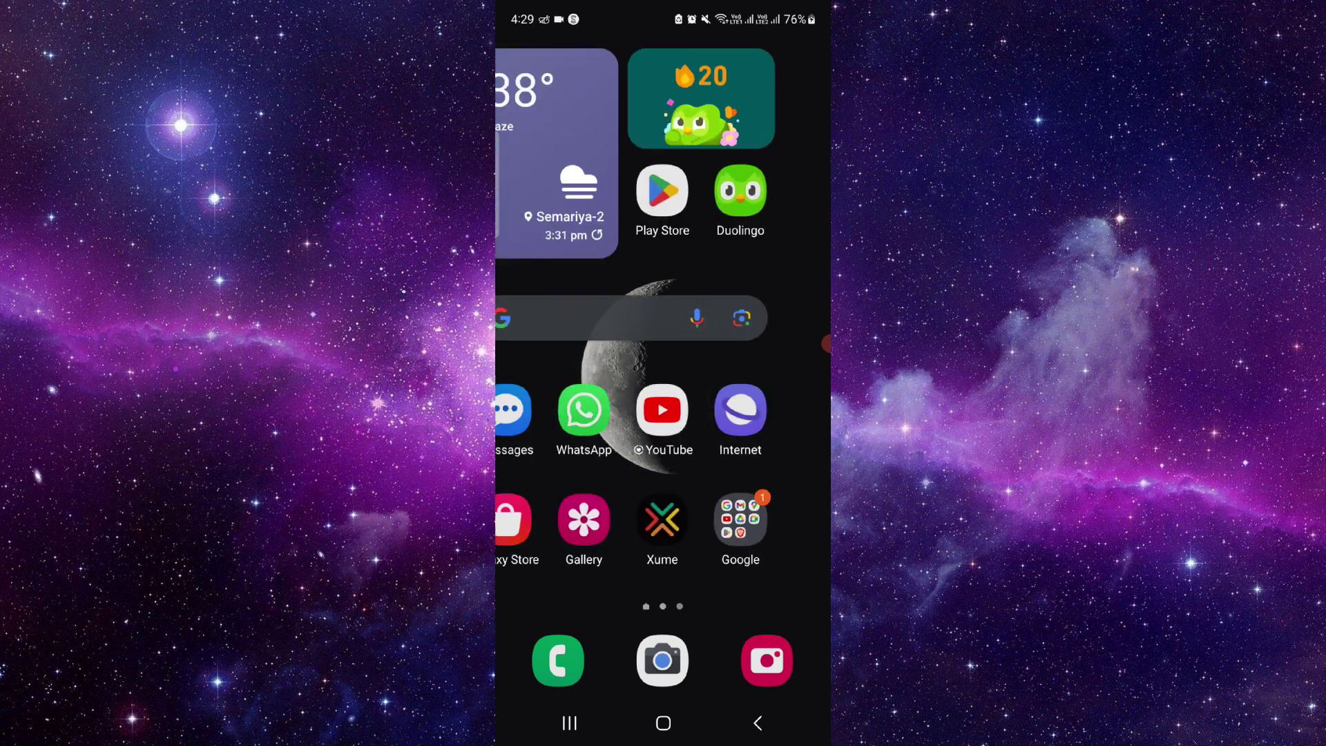
{"action": "left_click", "coordinate": [642, 302]}
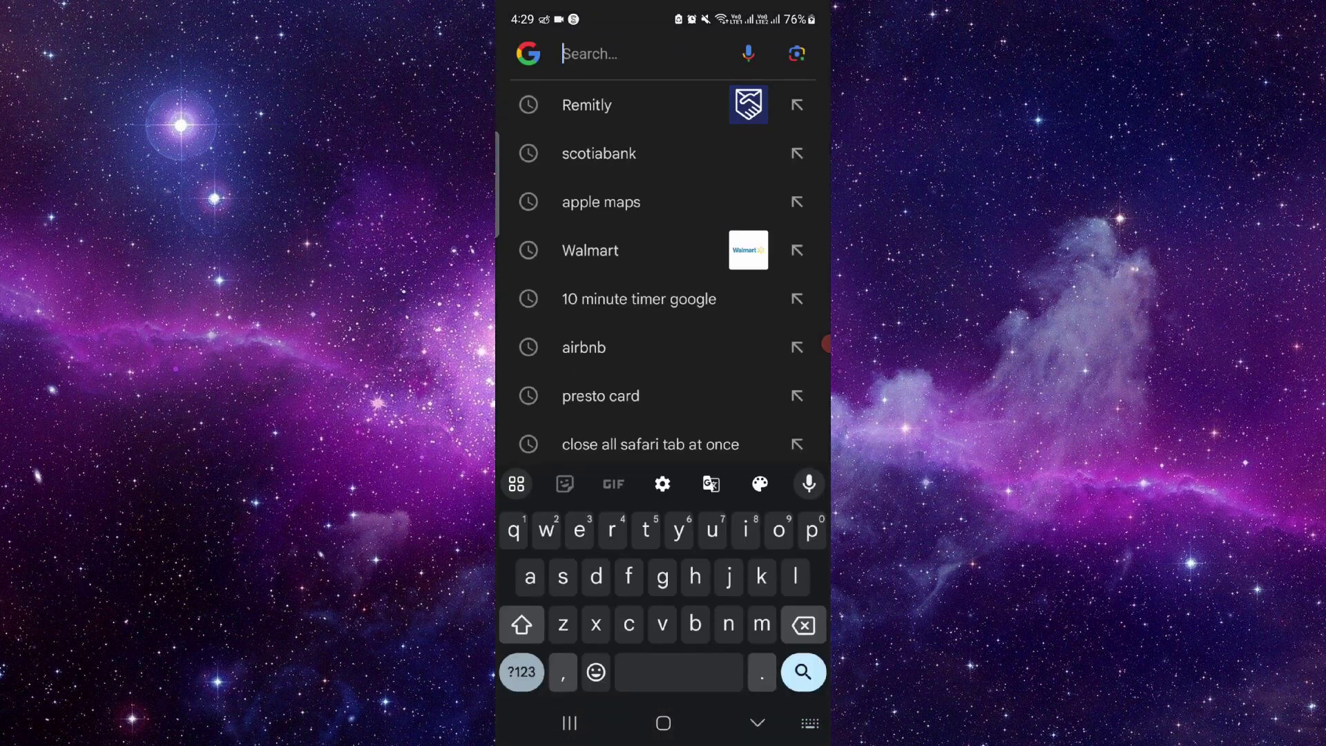
{"action": "left_click", "coordinate": [622, 154]}
{"action": "scroll", "coordinate": [663, 415], "scroll_direction": "down", "scroll_amount": 5}
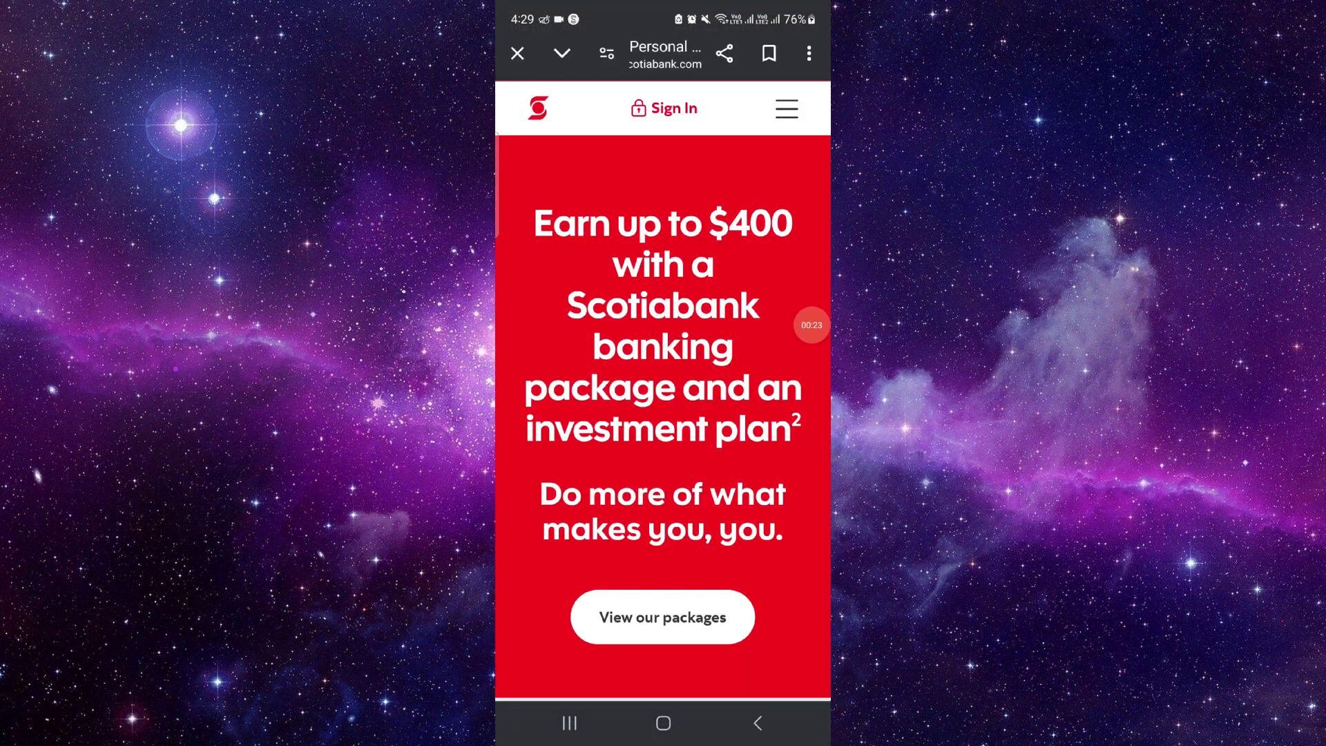
Open the Scotiabank site's hamburger menu, look it over, and close it
{"action": "left_click", "coordinate": [786, 107]}
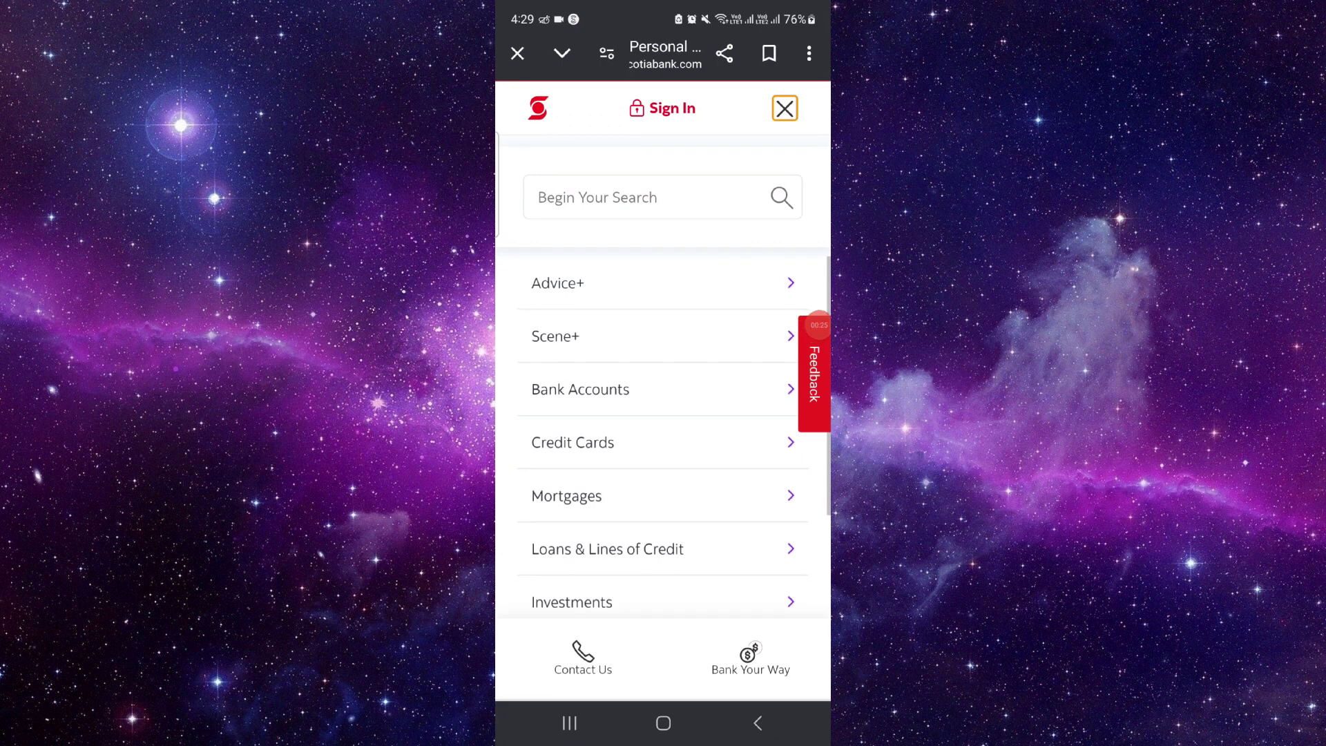
{"action": "left_click", "coordinate": [784, 108]}
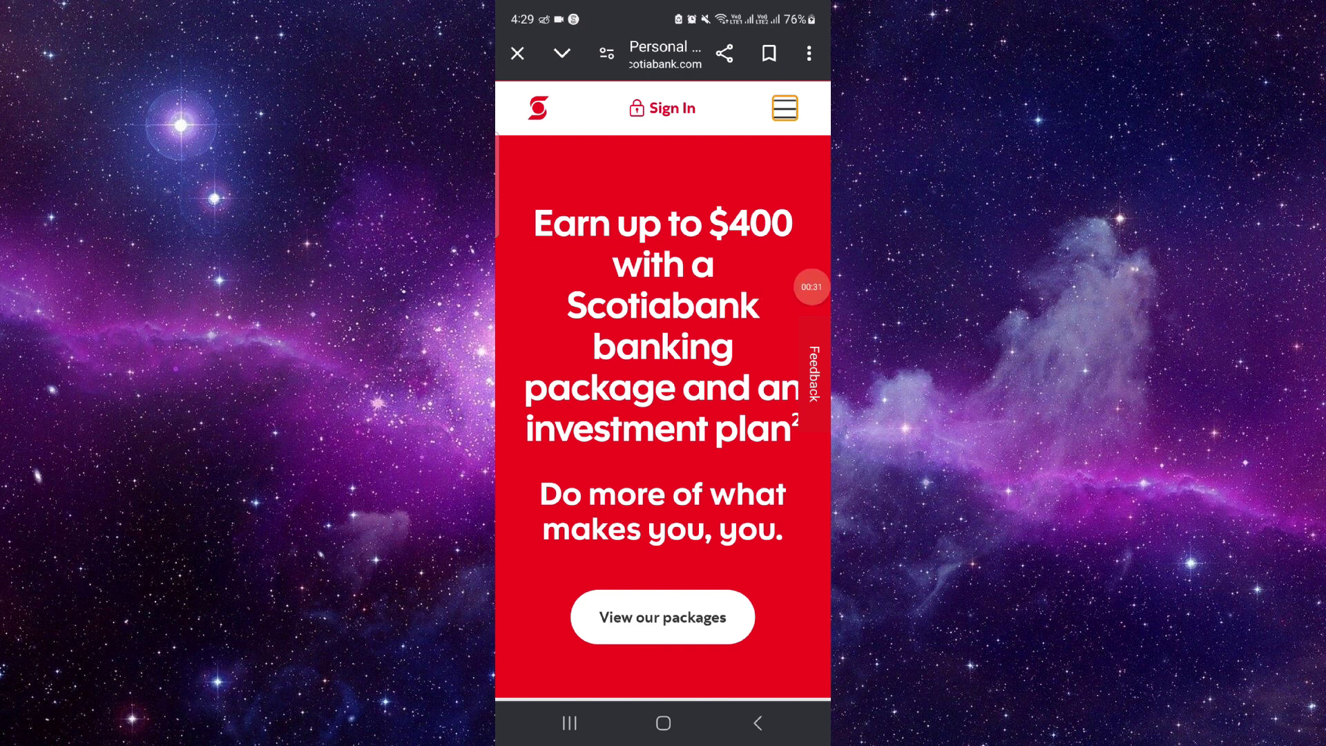
{"action": "scroll", "coordinate": [663, 415], "scroll_direction": "down", "scroll_amount": 10}
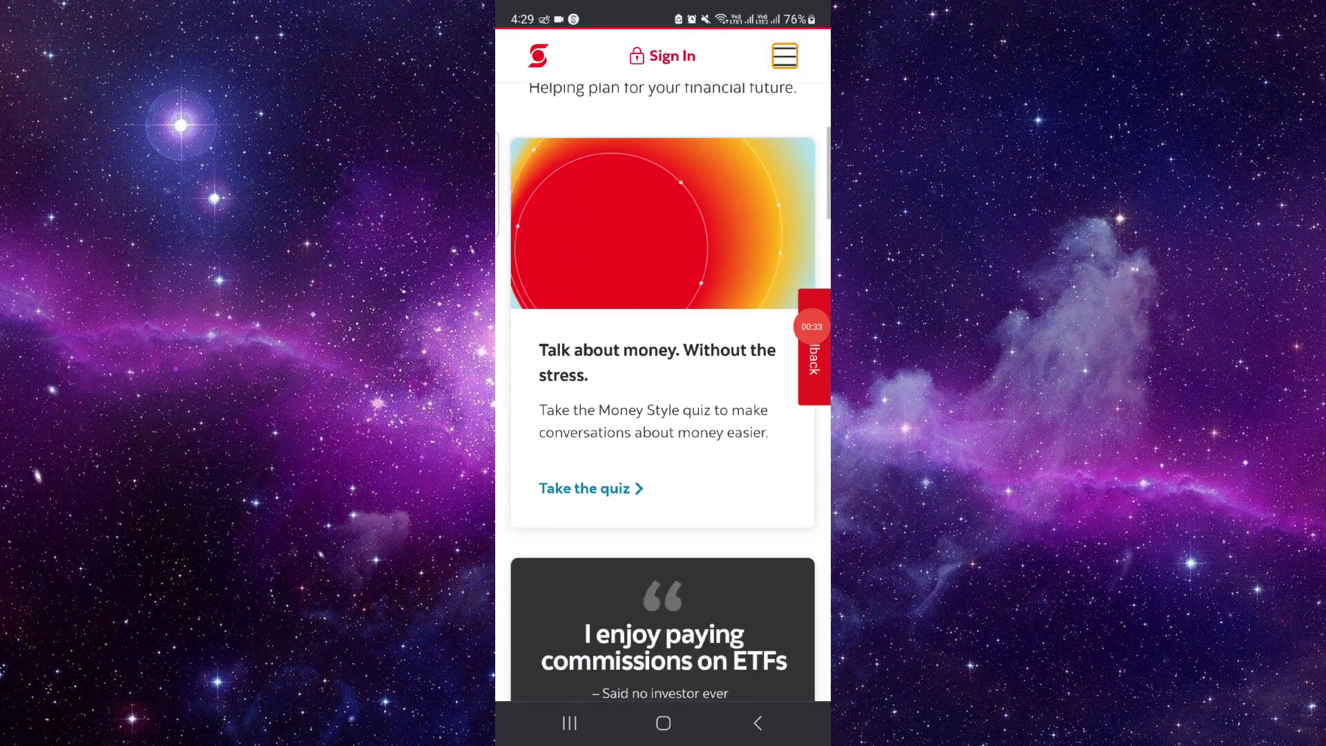
{"action": "scroll", "coordinate": [662, 415], "scroll_direction": "down", "scroll_amount": 15}
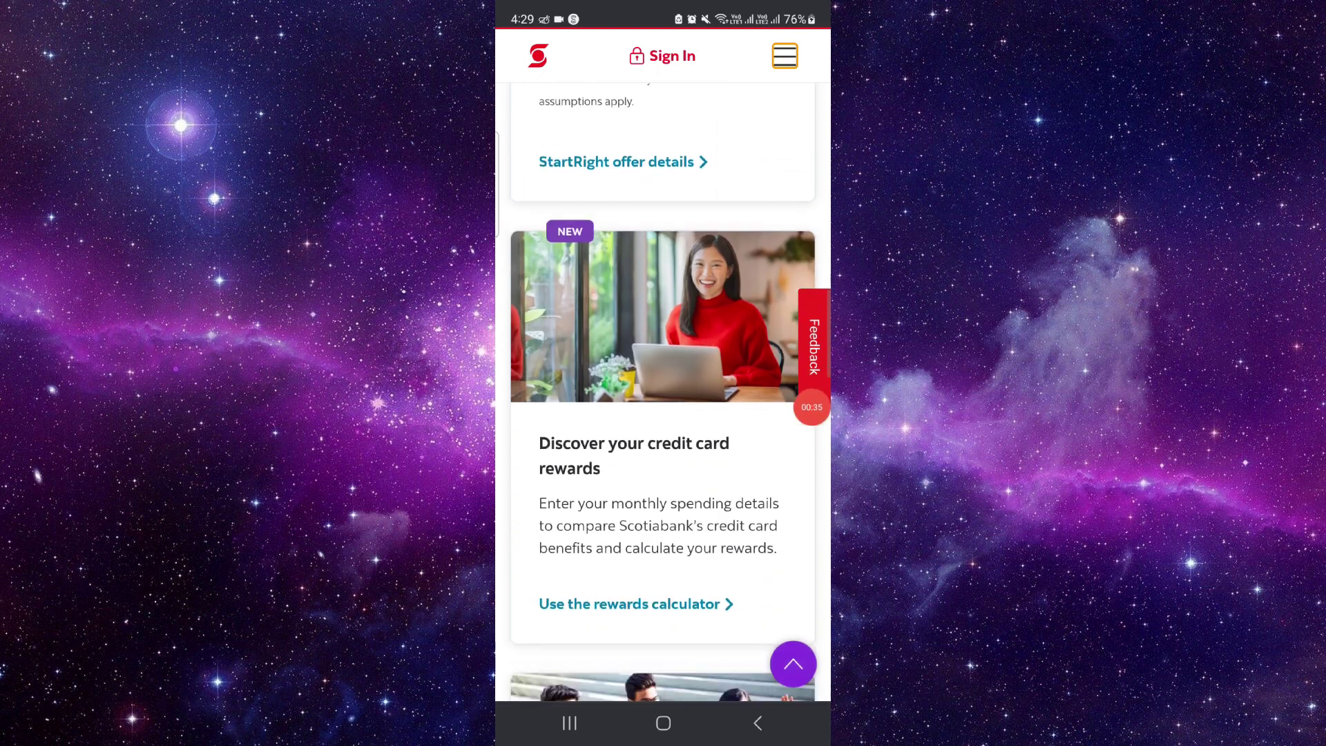
{"action": "scroll", "coordinate": [663, 415], "scroll_direction": "down", "scroll_amount": 8}
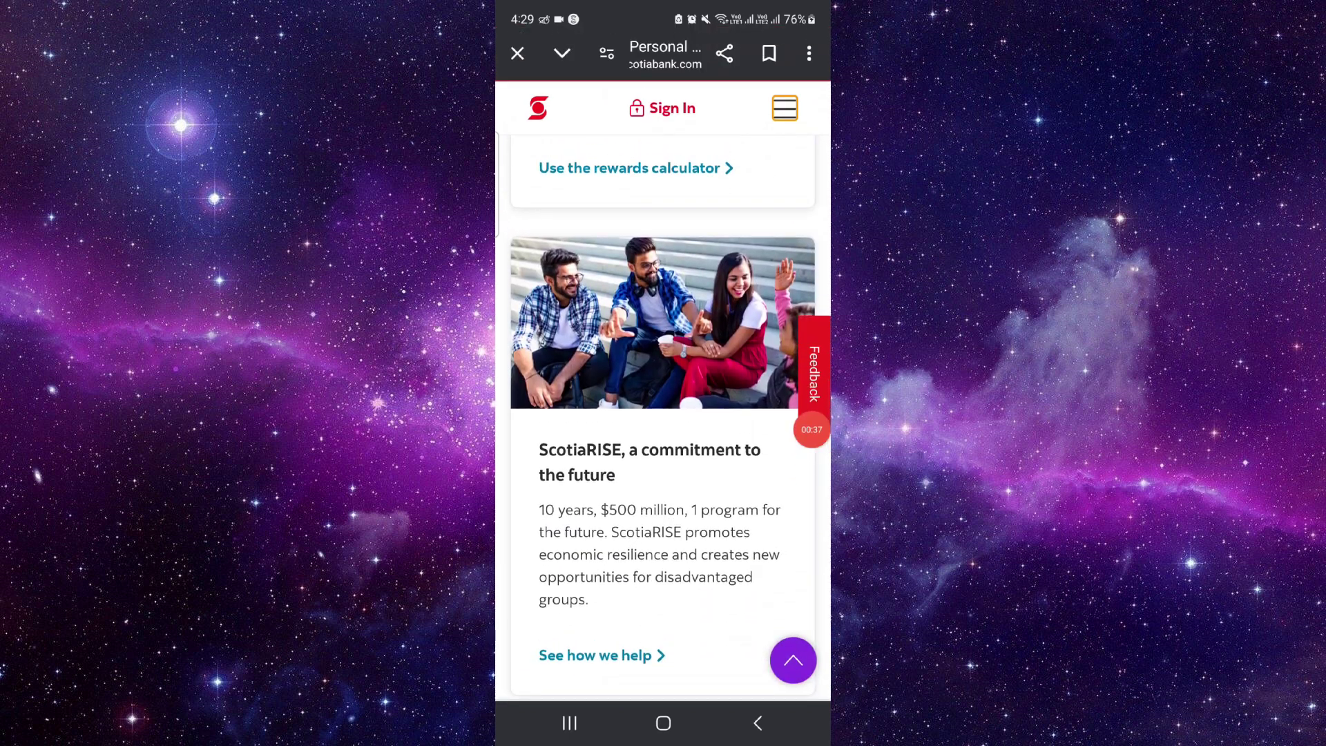
Swipe the browser away in Recents and return to the empty home screen
{"action": "left_click", "coordinate": [569, 723]}
{"action": "left_click_drag", "start_coordinate": [662, 342], "coordinate": [662, 104]}
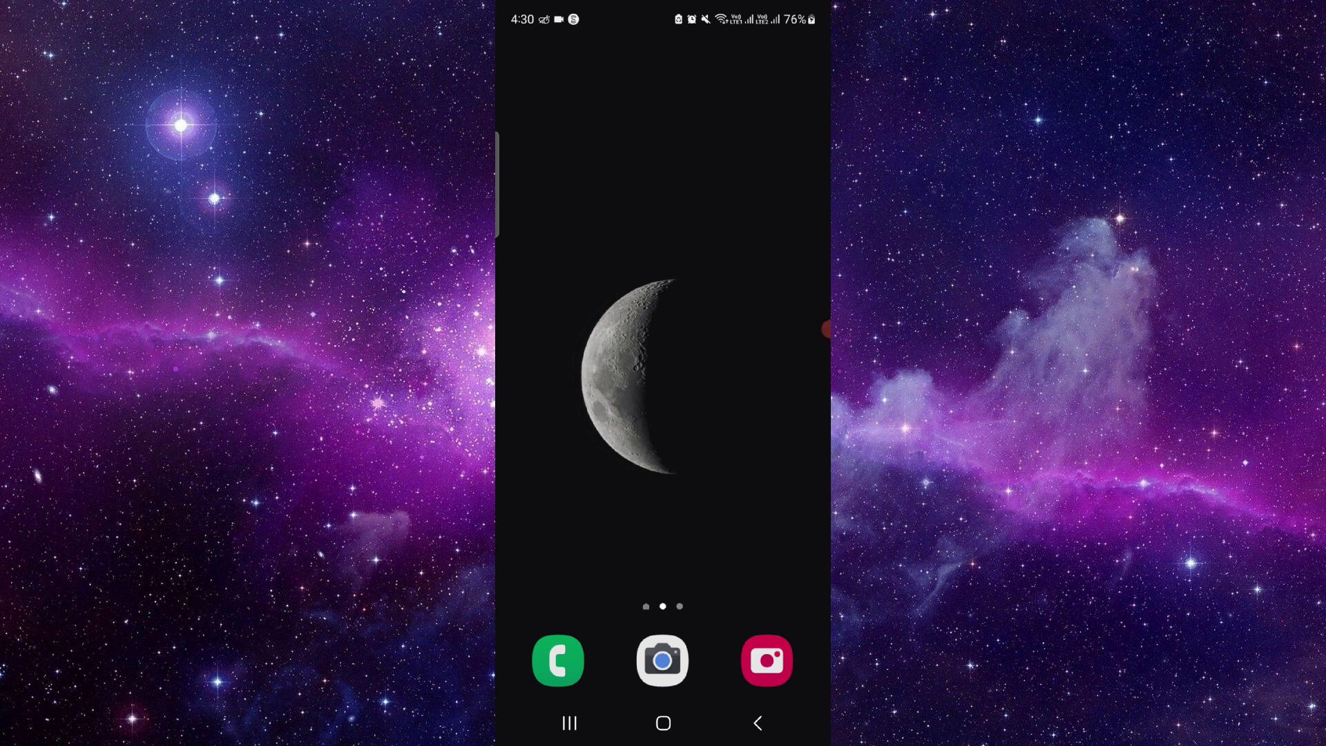
{"action": "left_click", "coordinate": [811, 328]}
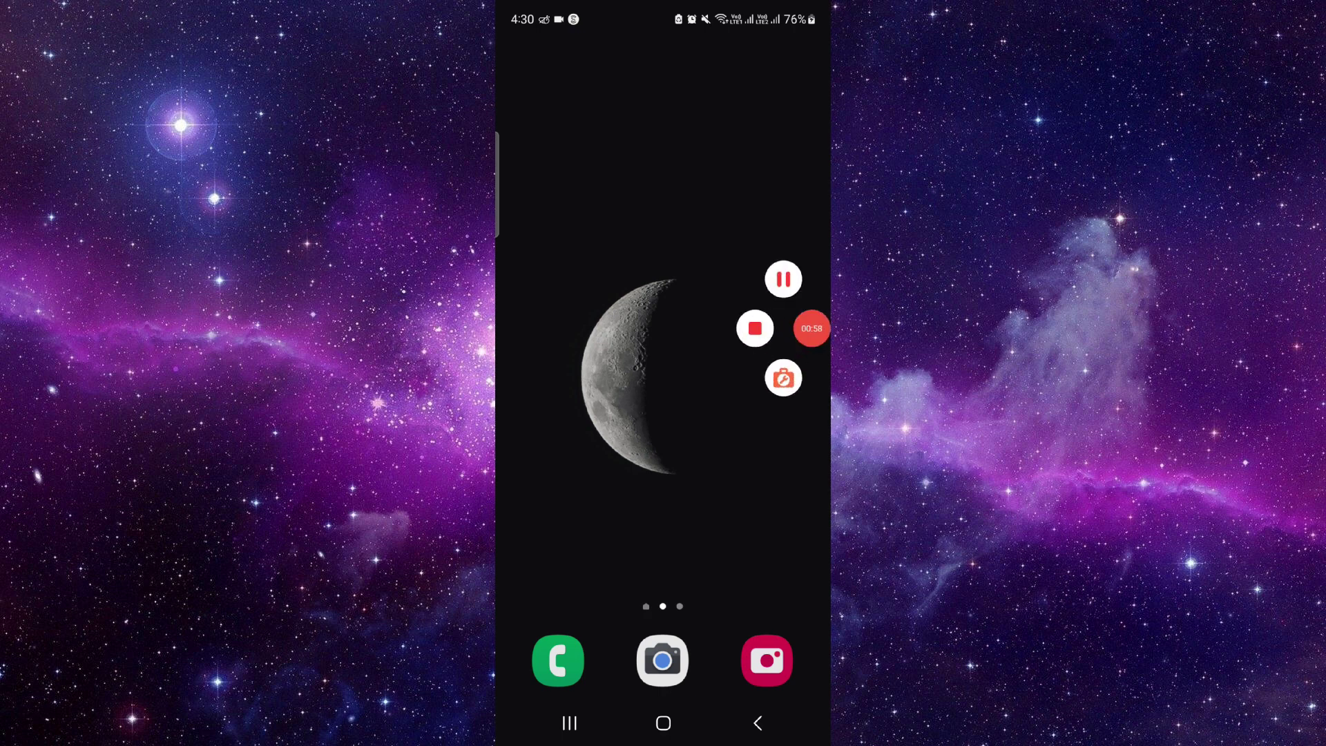